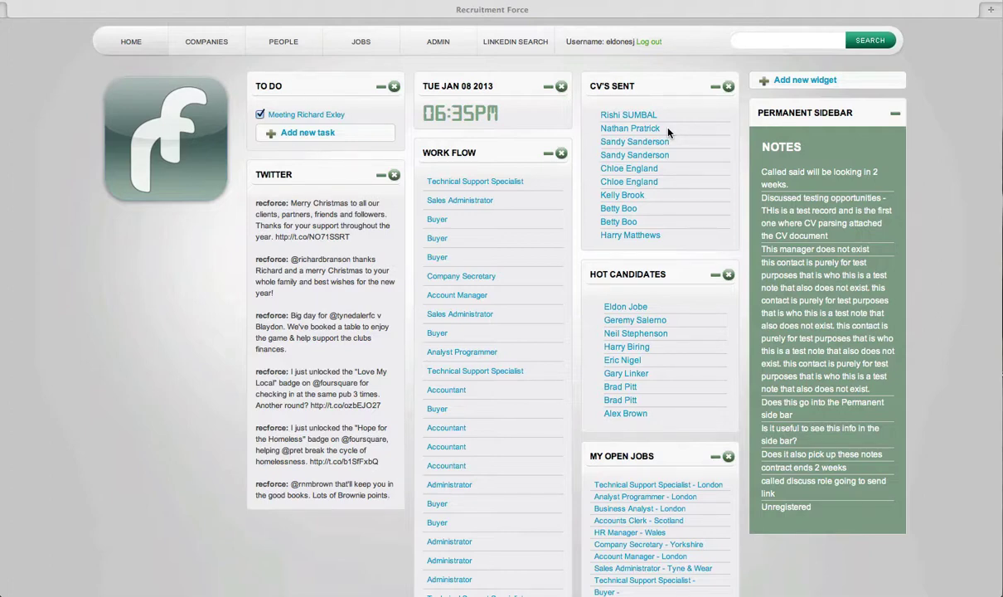
Run a quick search for a person by their full name
{"action": "left_click", "coordinate": [775, 42]}
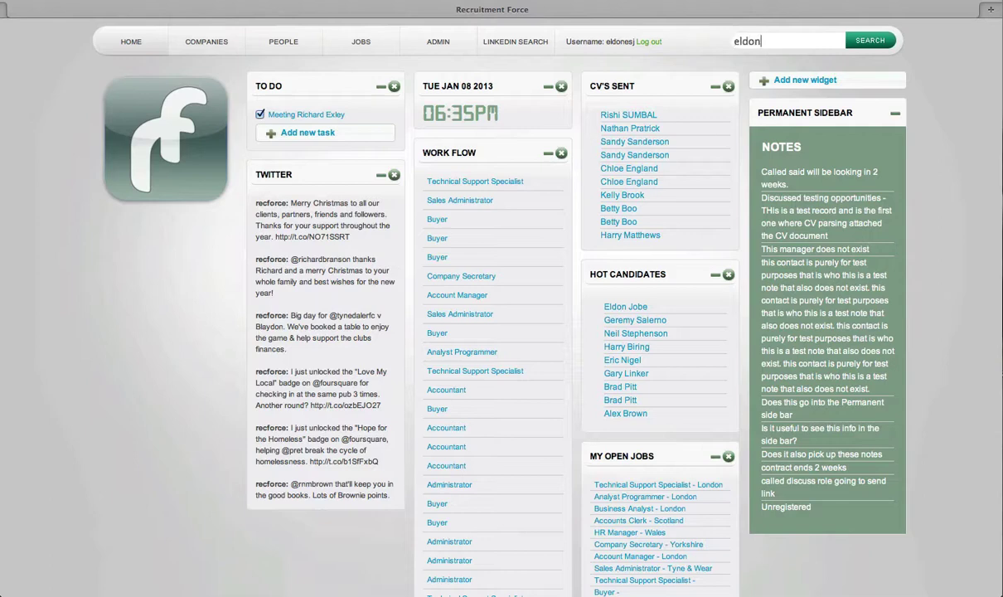
{"action": "left_click", "coordinate": [870, 42]}
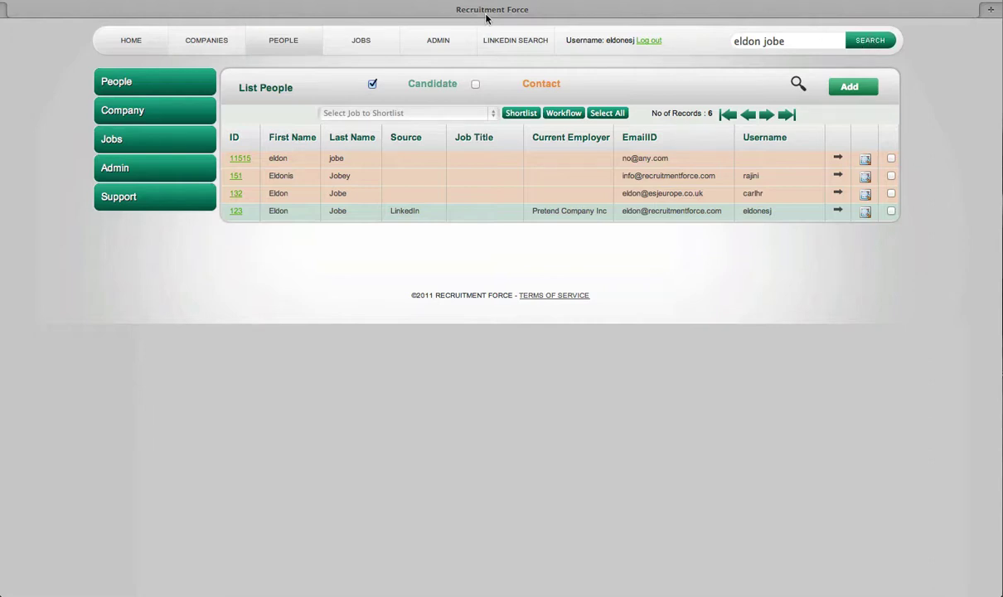
Go home, open the people list, and briefly include contacts before returning to candidates only
{"action": "left_click", "coordinate": [134, 33]}
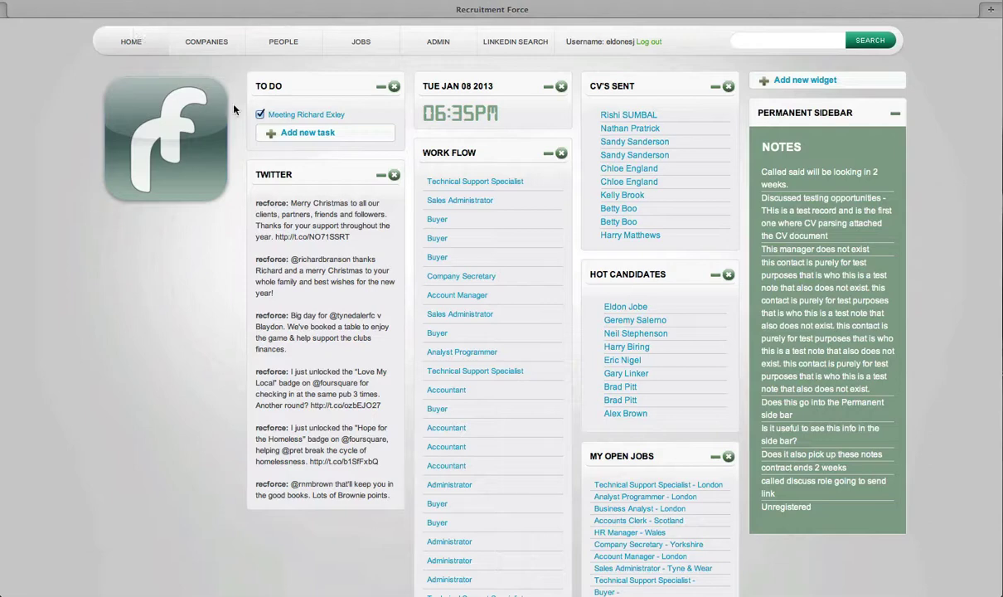
{"action": "left_click", "coordinate": [294, 40]}
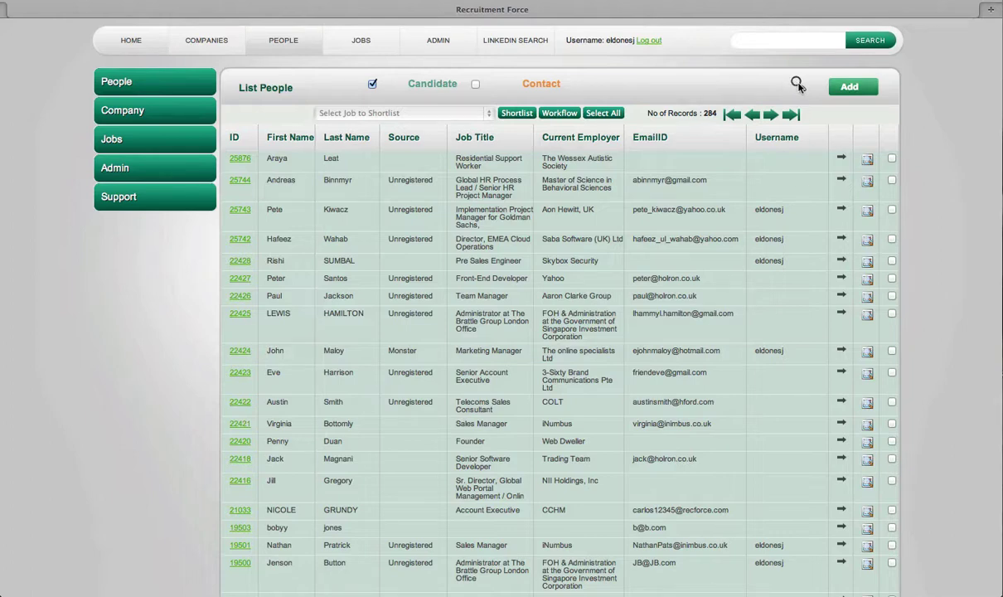
{"action": "left_click", "coordinate": [476, 85]}
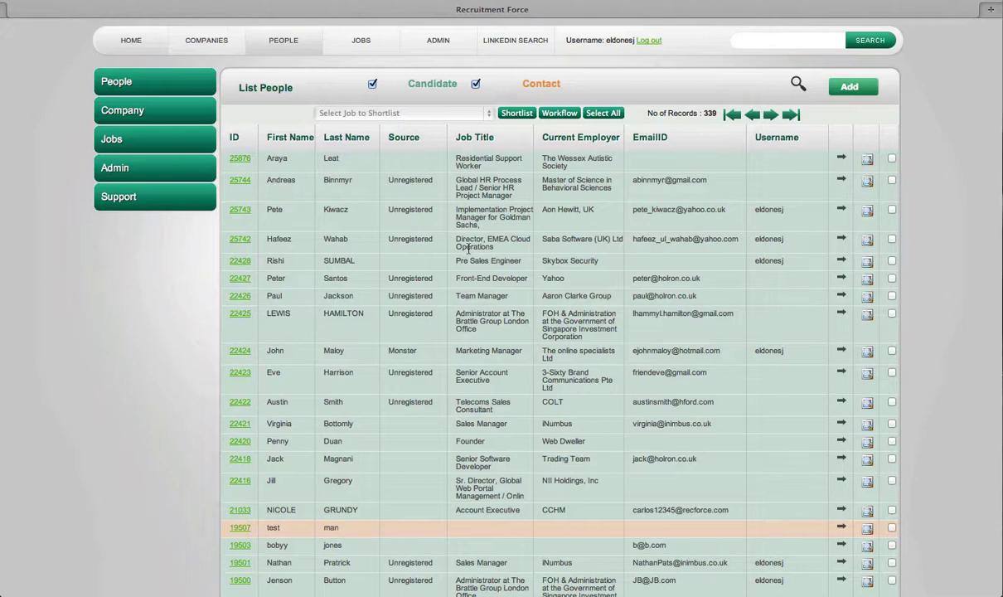
{"action": "left_click", "coordinate": [475, 84]}
Open the detailed search form, try a suggested name in Name, then clear it
{"action": "left_click", "coordinate": [797, 83]}
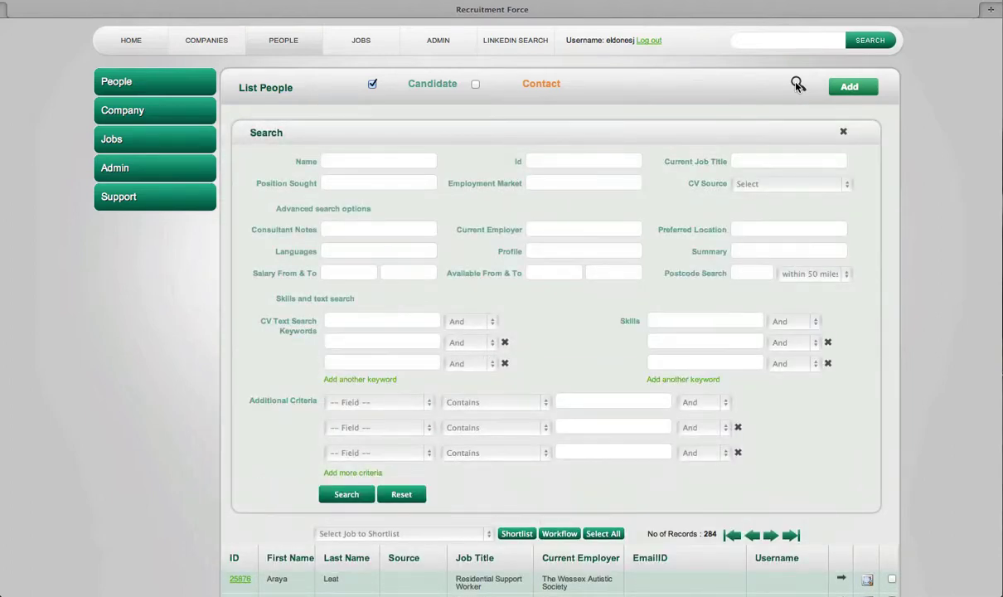
{"action": "left_click", "coordinate": [347, 161]}
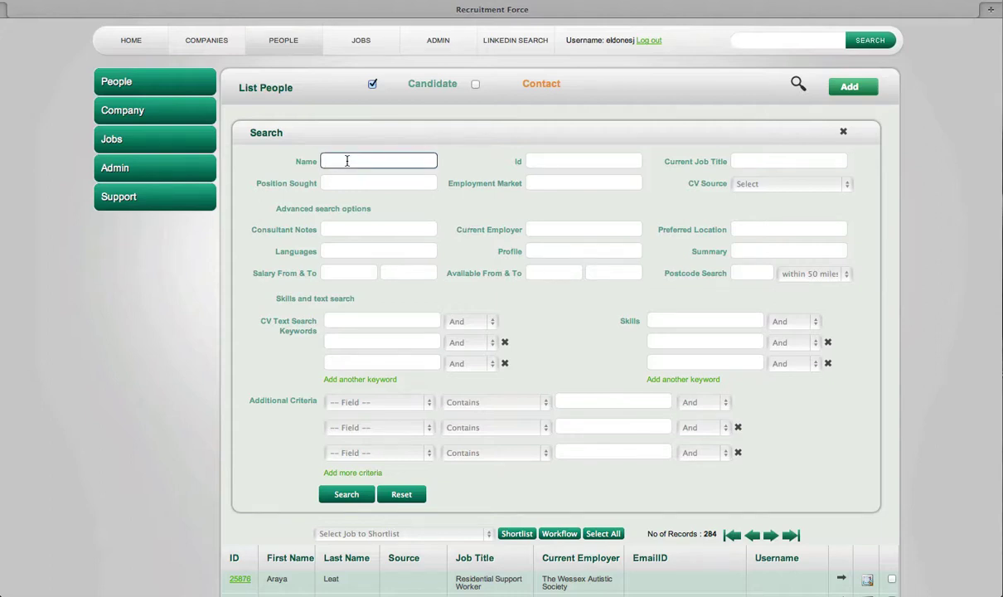
{"action": "type", "text": "rich"}
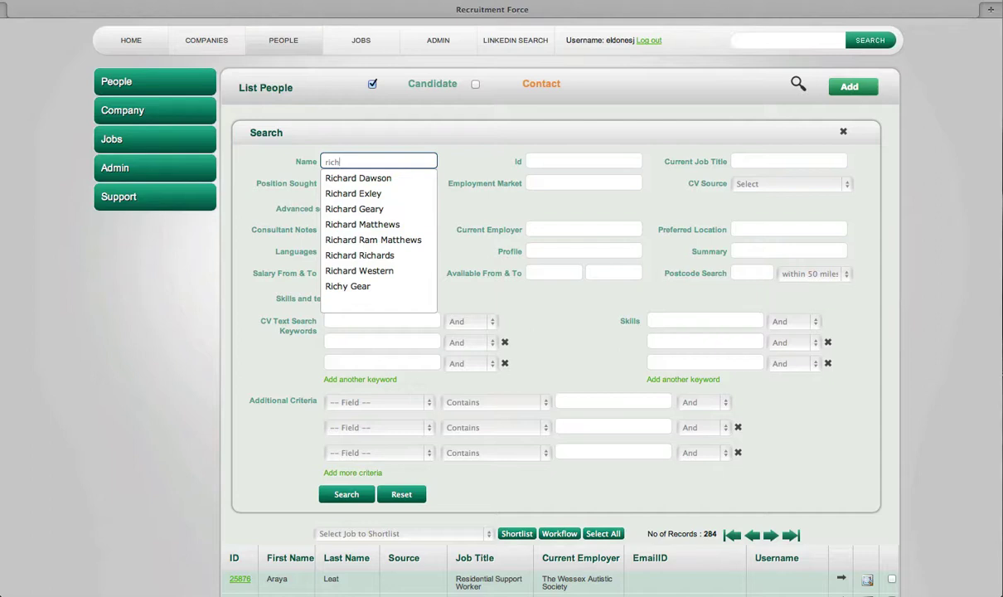
{"action": "left_click", "coordinate": [335, 213]}
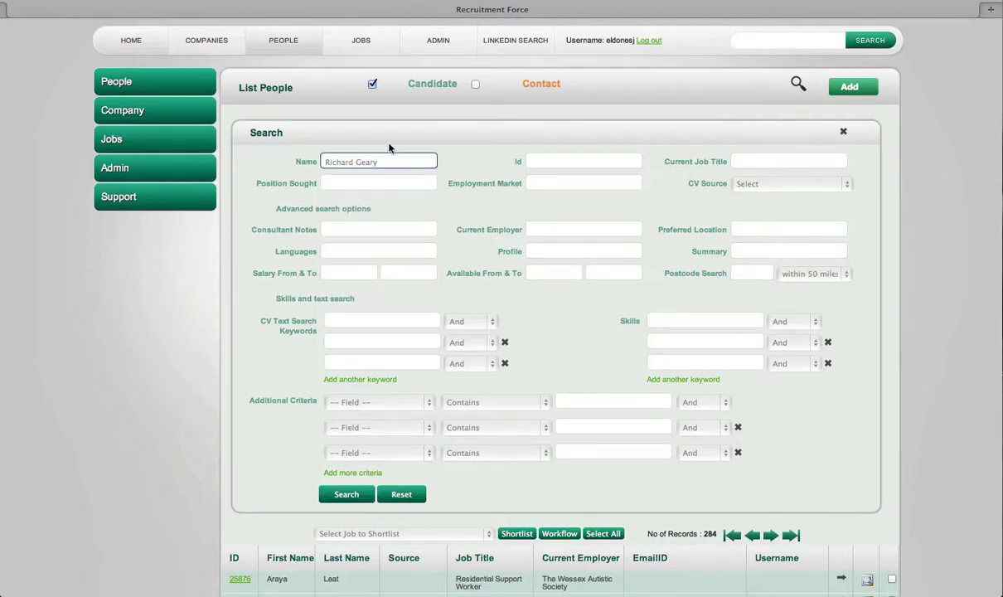
{"action": "left_click_drag", "start_coordinate": [386, 162], "coordinate": [314, 161]}
{"action": "key", "text": "BackSpace"}
{"action": "left_click", "coordinate": [780, 160]}
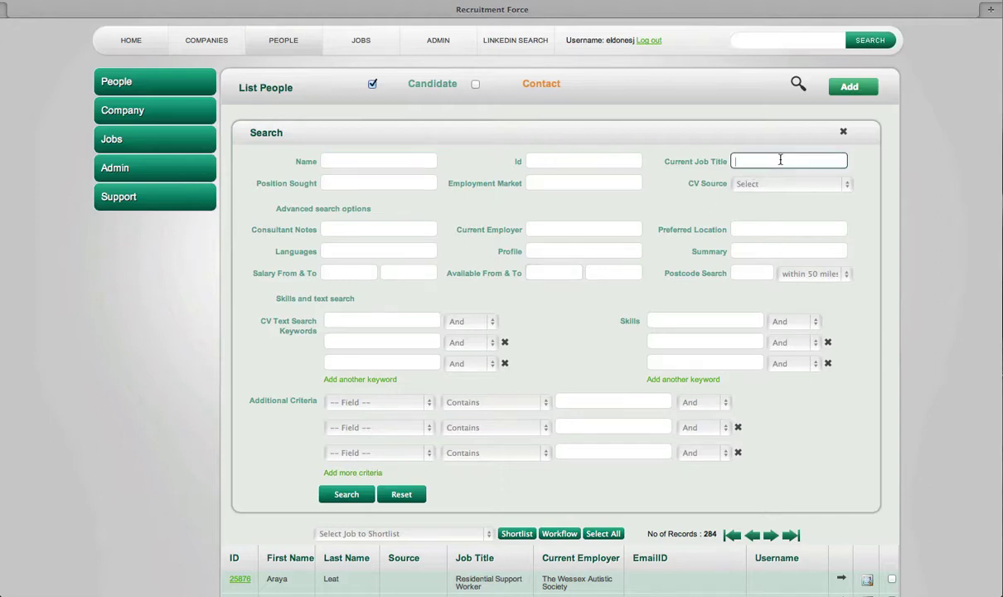
Try Account Manager as Current Job Title, clear it, then list the Additional Criteria fields
{"action": "type", "text": "acc"}
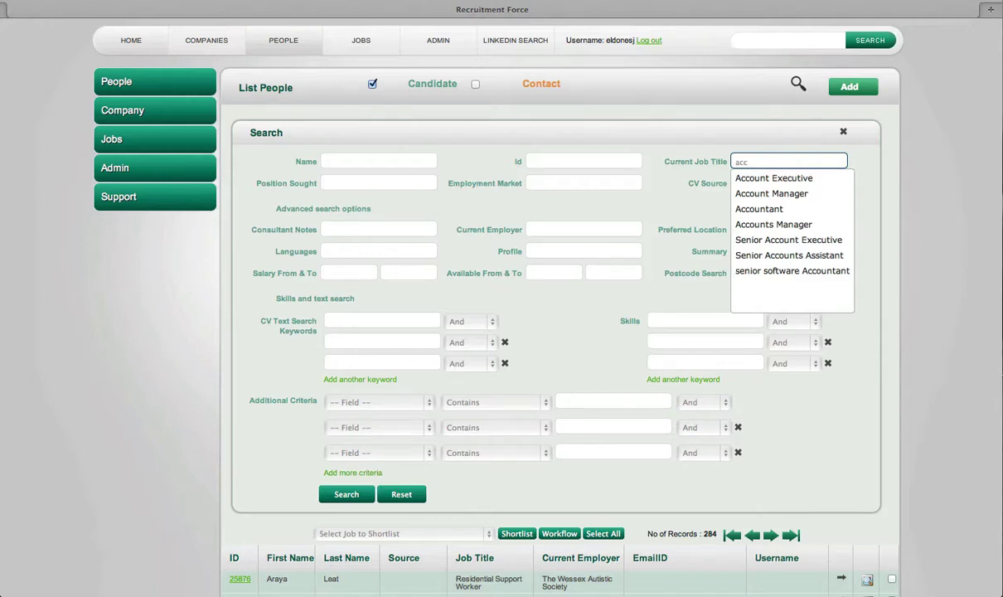
{"action": "left_click", "coordinate": [790, 194]}
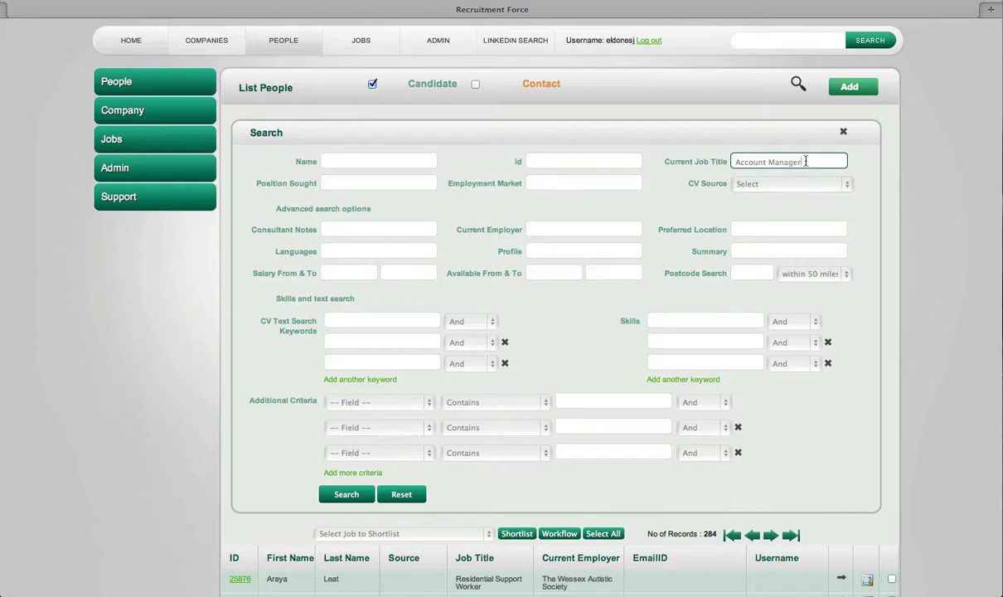
{"action": "left_click_drag", "start_coordinate": [806, 162], "coordinate": [734, 162]}
{"action": "key", "text": "BackSpace"}
{"action": "left_click", "coordinate": [424, 405]}
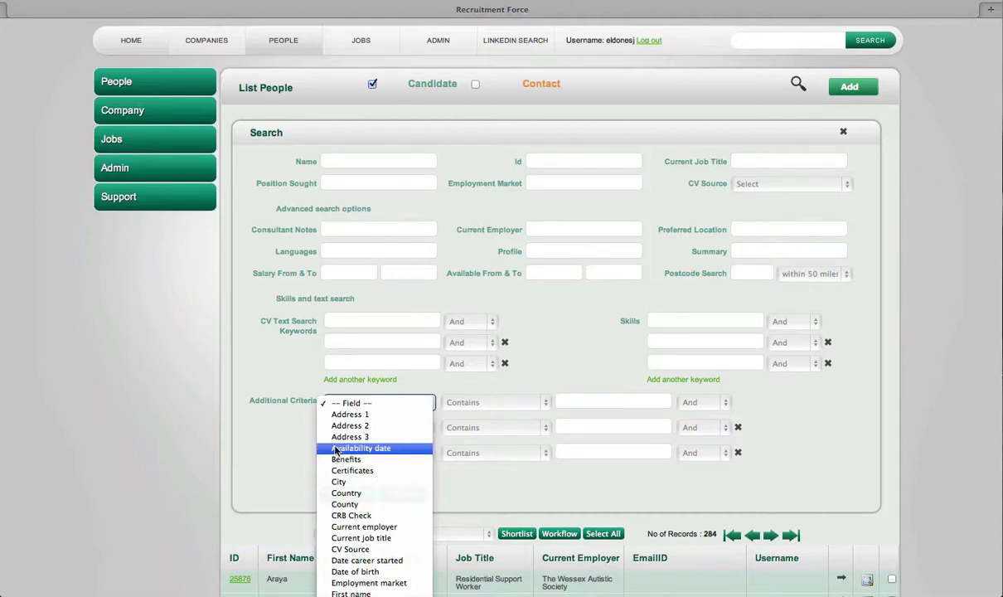
Add an extra criterion: Current Job Title equals 'account manager'
{"action": "left_click", "coordinate": [350, 539]}
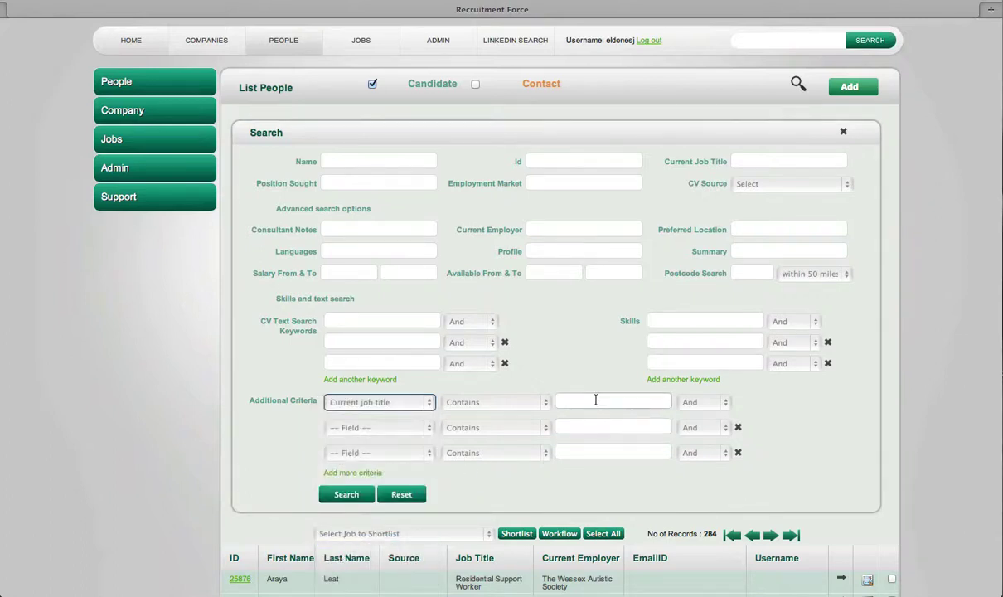
{"action": "left_click", "coordinate": [518, 402]}
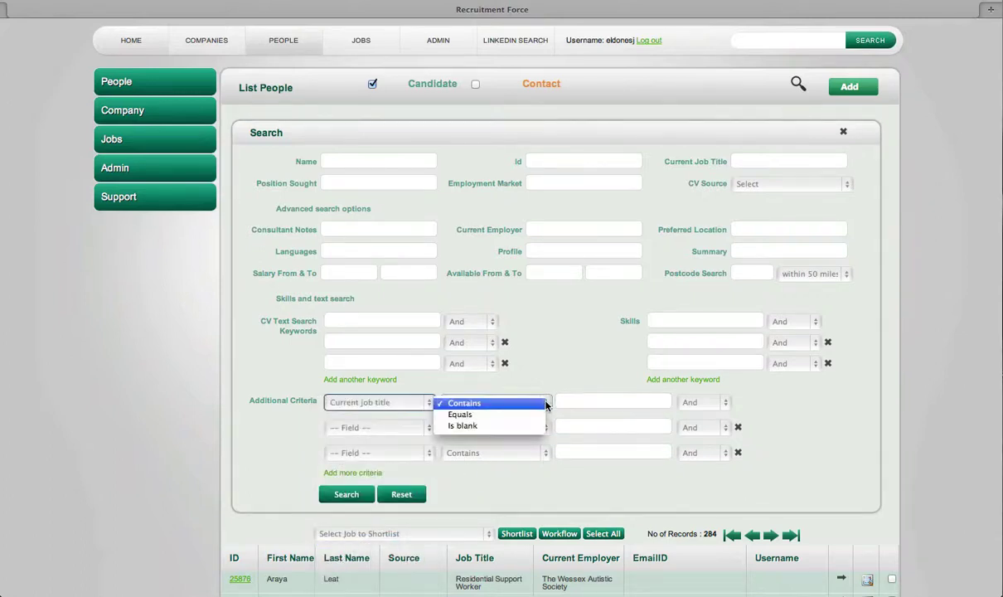
{"action": "left_click", "coordinate": [474, 415]}
{"action": "left_click", "coordinate": [617, 402]}
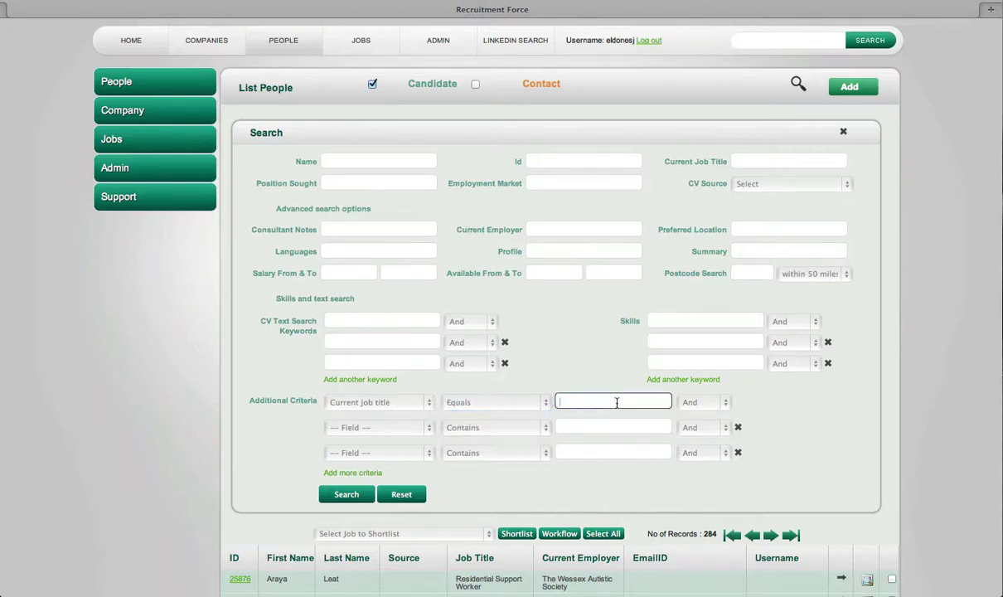
{"action": "type", "text": "account manager"}
{"action": "left_click", "coordinate": [724, 404]}
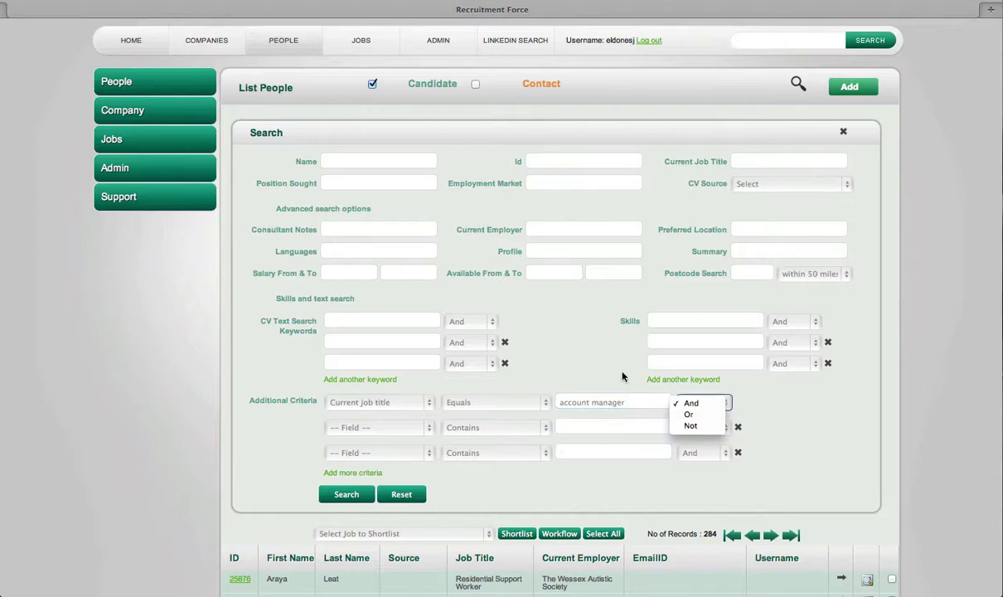
{"action": "left_click", "coordinate": [598, 362]}
Delete the 'account manager' value and set the criterion field back to '-- Field --'
{"action": "left_click", "coordinate": [632, 405]}
{"action": "left_click_drag", "start_coordinate": [632, 405], "coordinate": [561, 404]}
{"action": "key", "text": "BackSpace"}
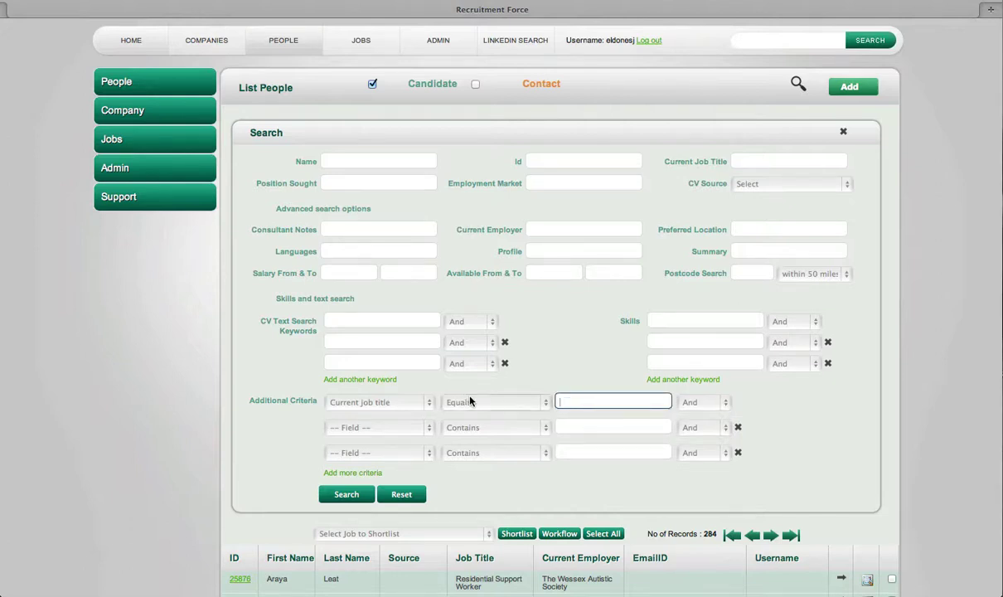
{"action": "left_click", "coordinate": [427, 403]}
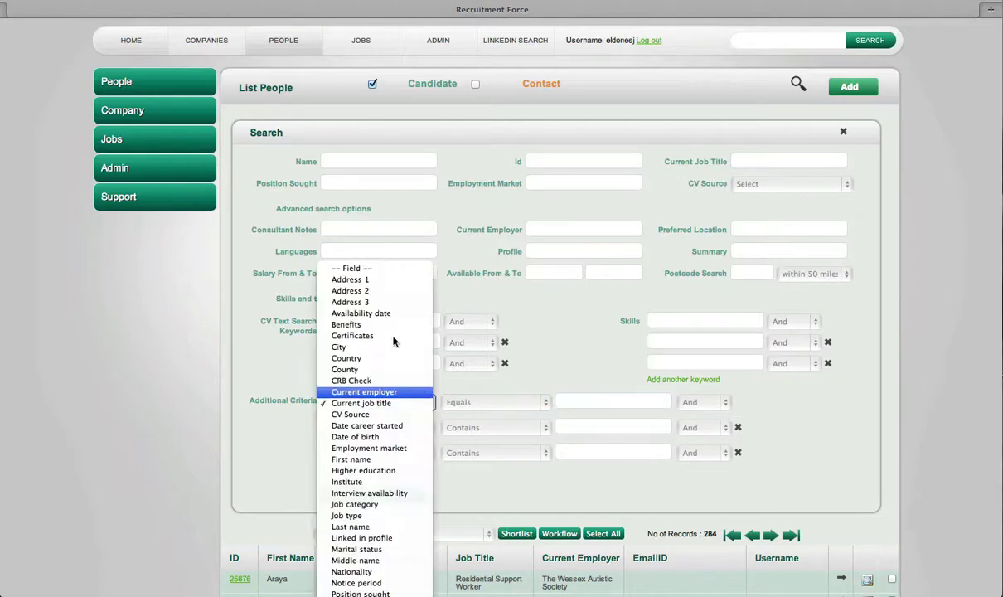
{"action": "left_click", "coordinate": [385, 268]}
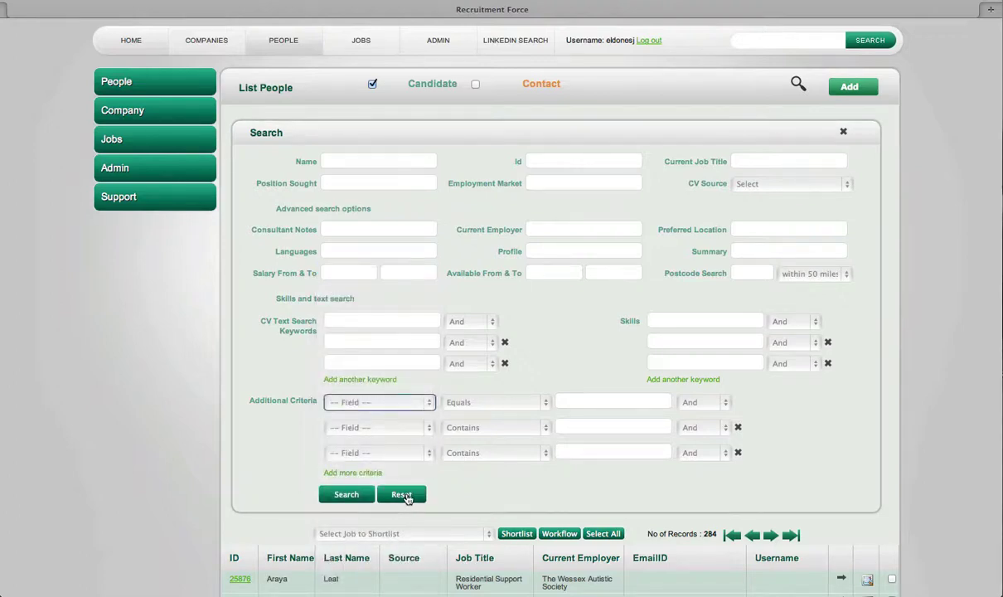
Reset all search criteria and reopen the blank search form at the CV keywords field
{"action": "left_click", "coordinate": [403, 494]}
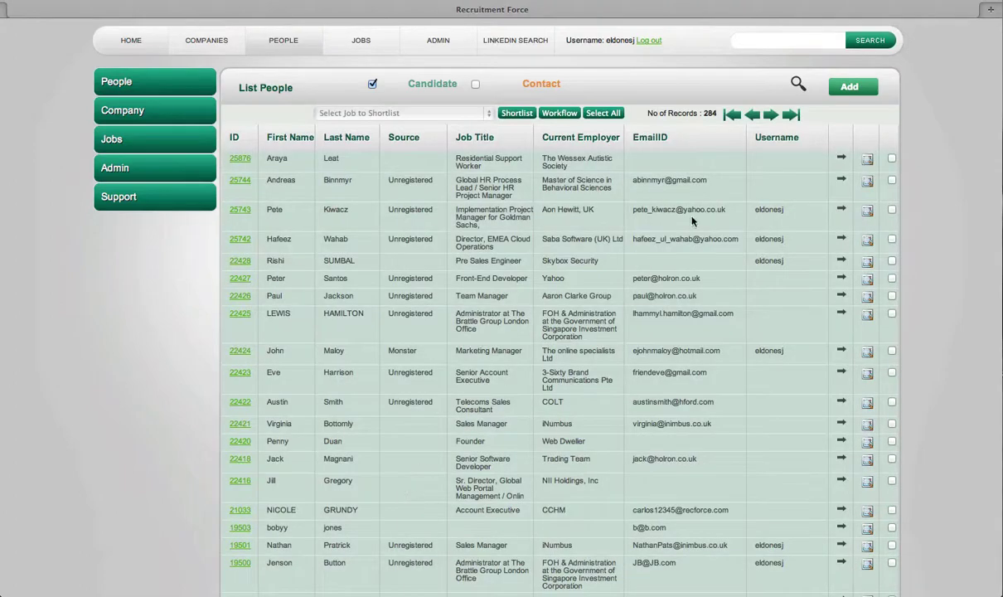
{"action": "left_click", "coordinate": [798, 84]}
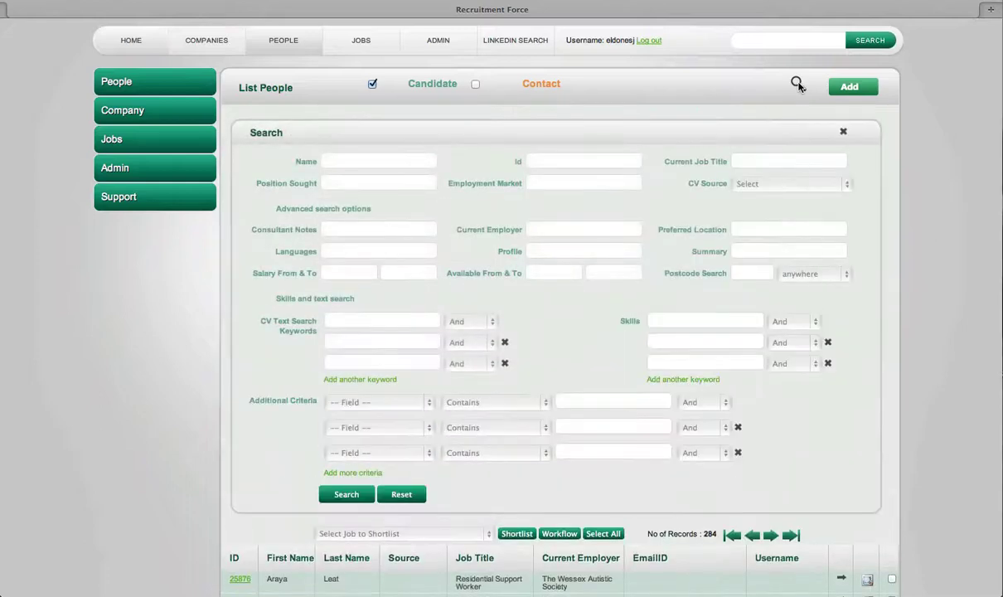
{"action": "left_click", "coordinate": [327, 321]}
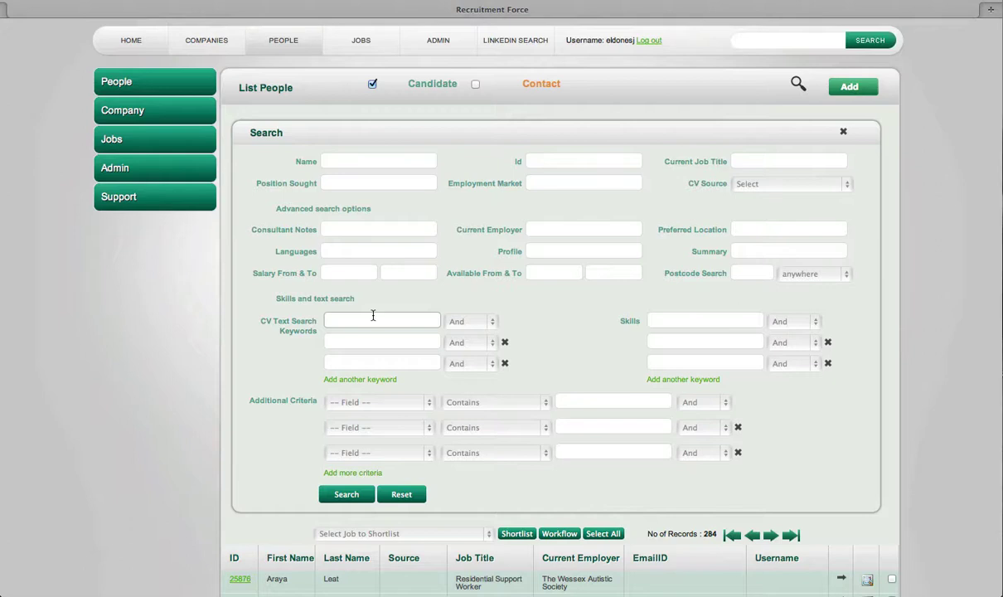
Search for candidates with the JAVA skill, cutting the list from 284 to 9 records
{"action": "left_click", "coordinate": [686, 320]}
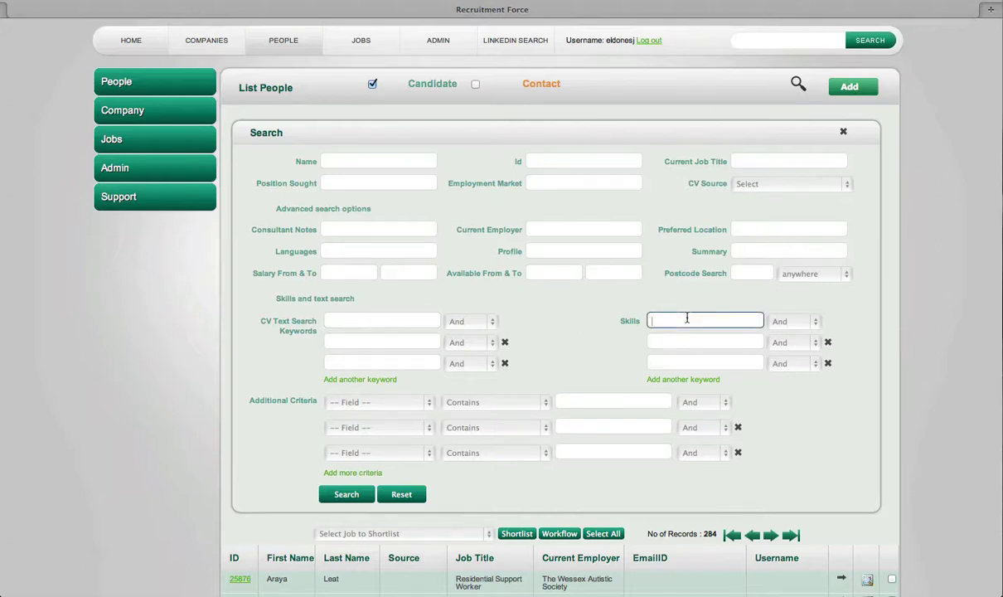
{"action": "type", "text": "jav"}
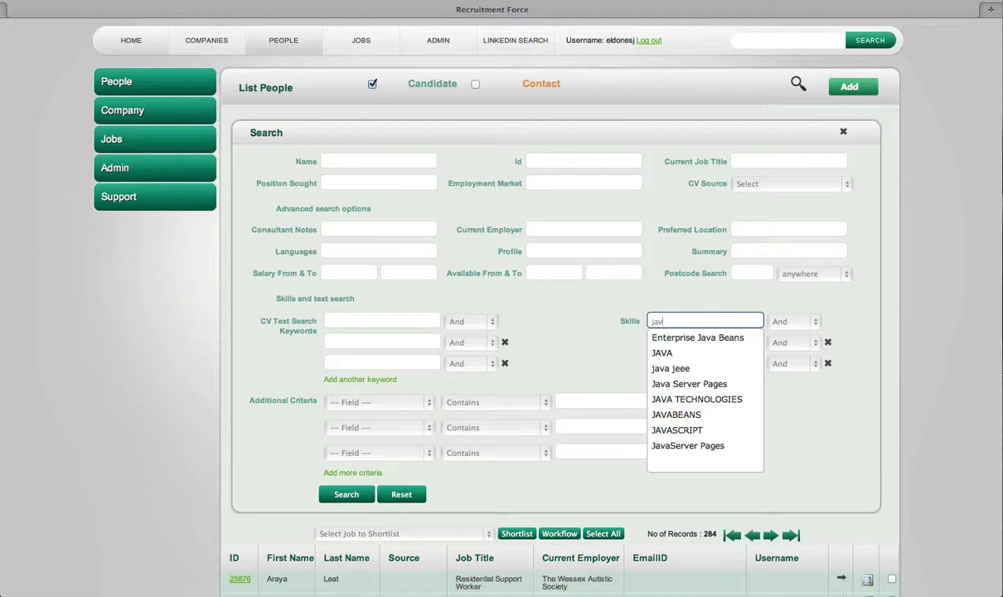
{"action": "left_click", "coordinate": [666, 354]}
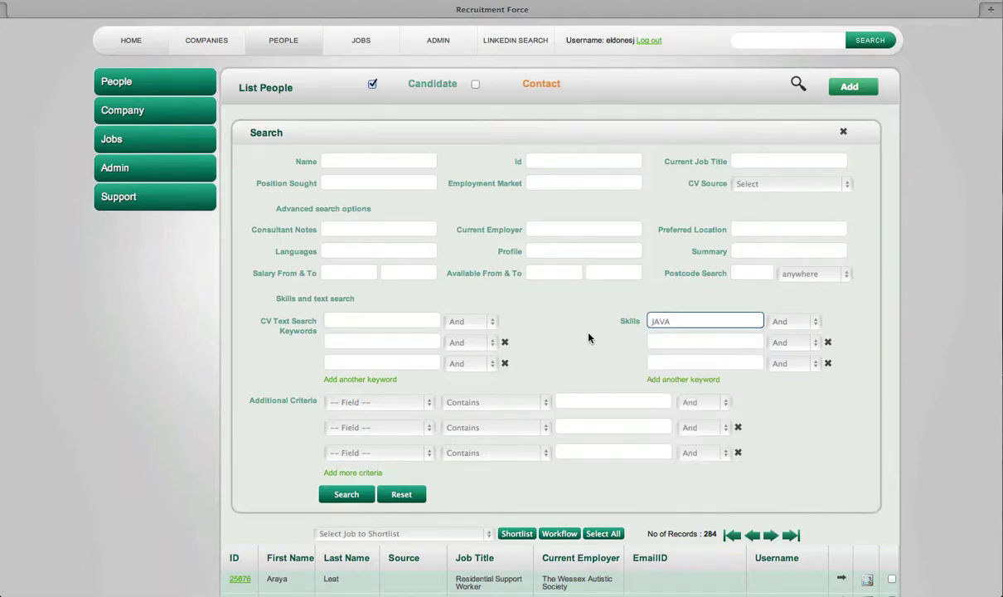
{"action": "left_click", "coordinate": [347, 495]}
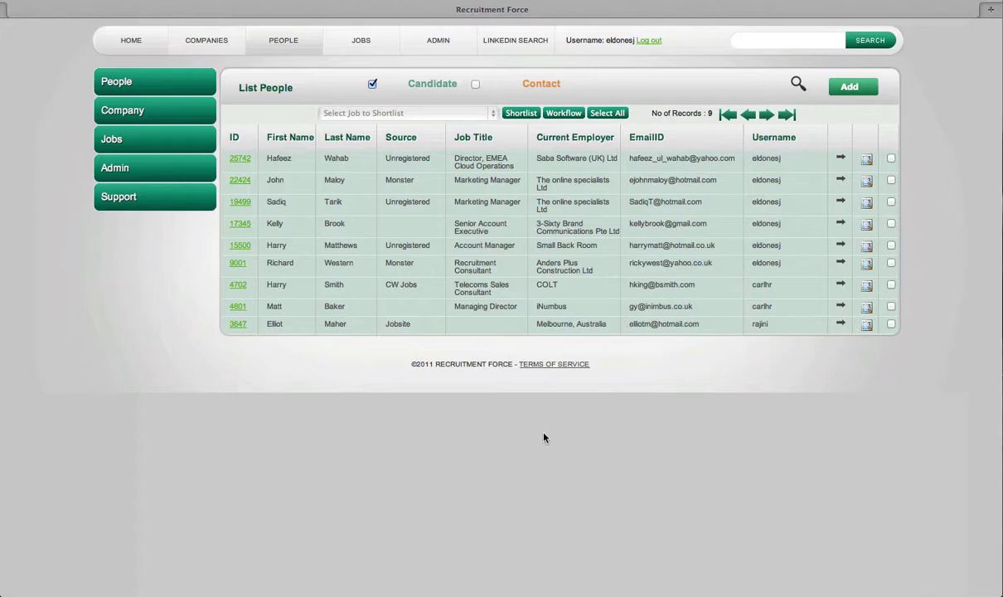
{"action": "left_click", "coordinate": [798, 84]}
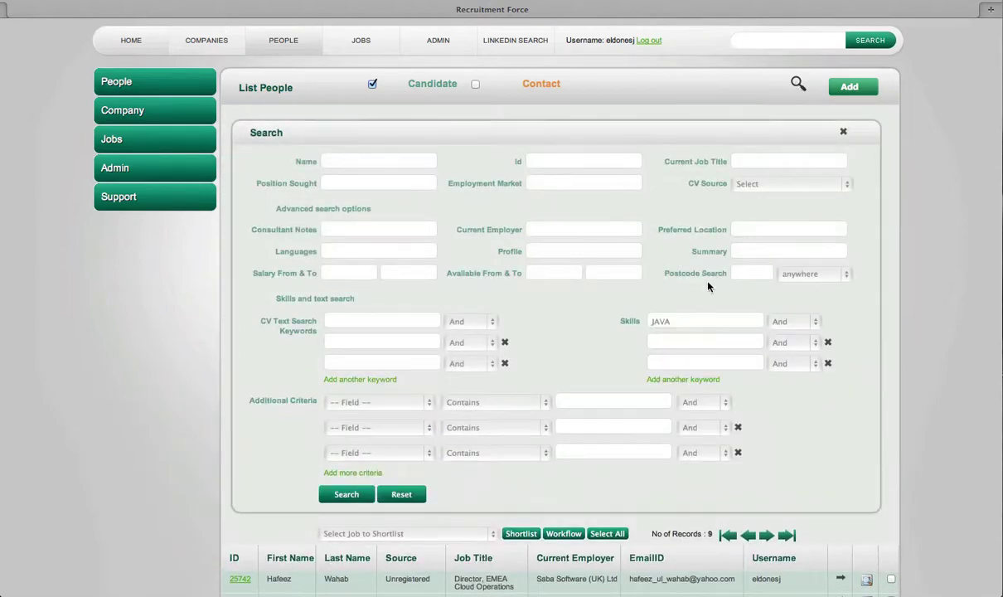
Add a postcode radius of within 10 miles to the JAVA search, leaving 1 candidate
{"action": "left_click", "coordinate": [755, 272]}
{"action": "type", "text": "NE1 5DW"}
{"action": "left_click", "coordinate": [838, 279]}
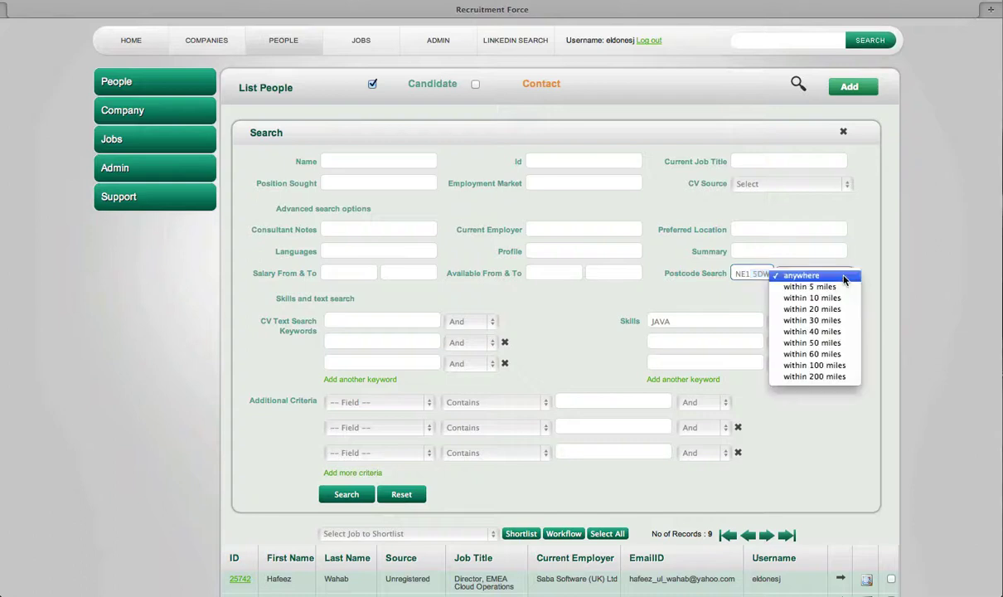
{"action": "left_click", "coordinate": [794, 297]}
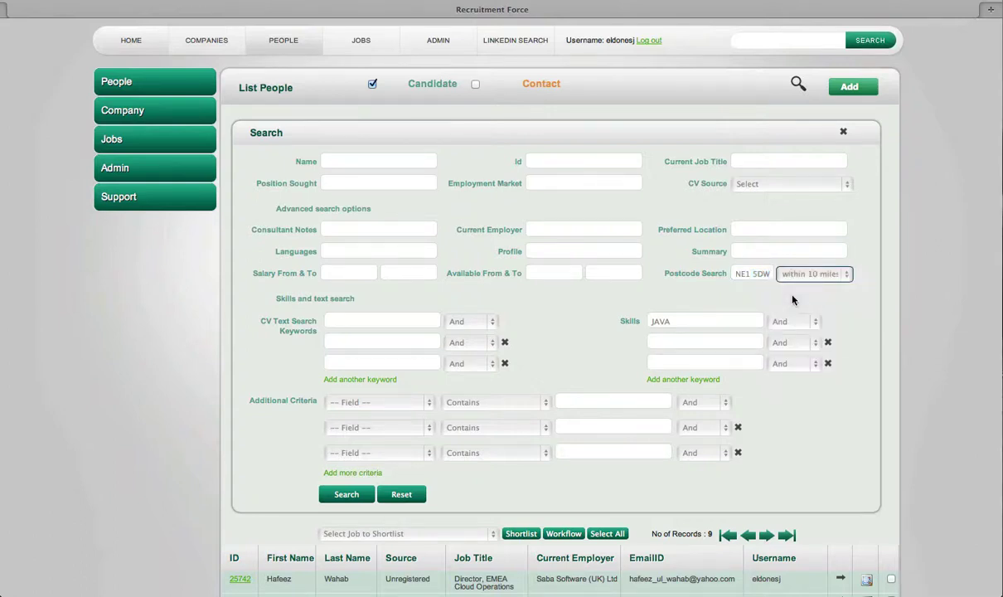
{"action": "left_click", "coordinate": [344, 495]}
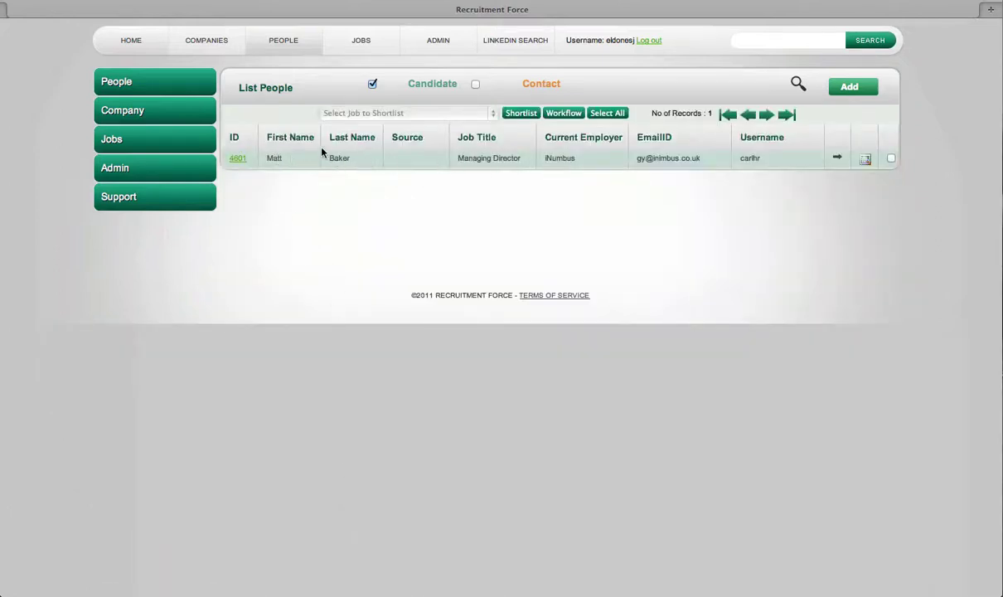
View the matching candidate's record, then reset the search to list all 284 people
{"action": "left_click", "coordinate": [237, 159]}
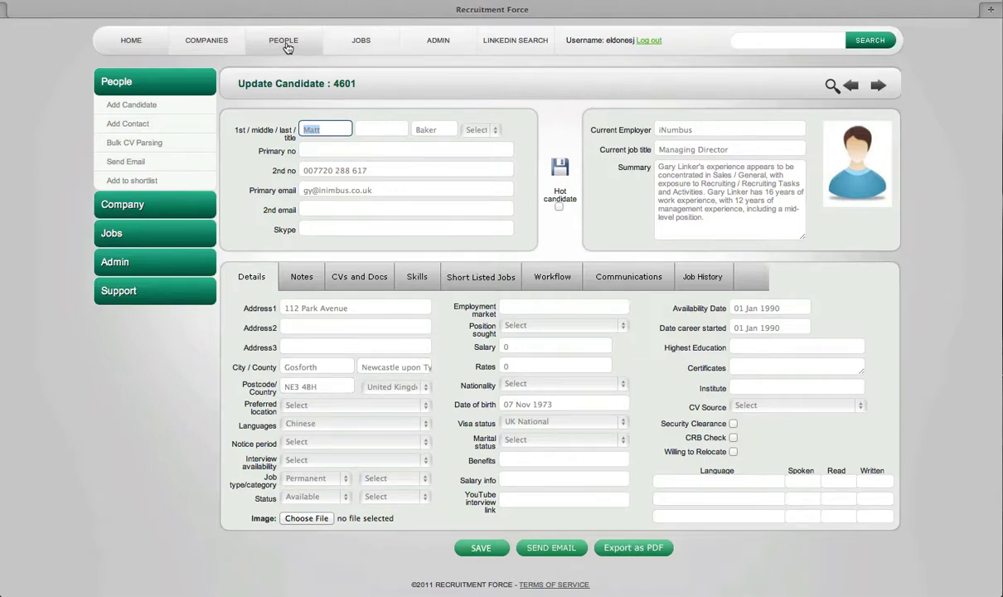
{"action": "left_click", "coordinate": [829, 86]}
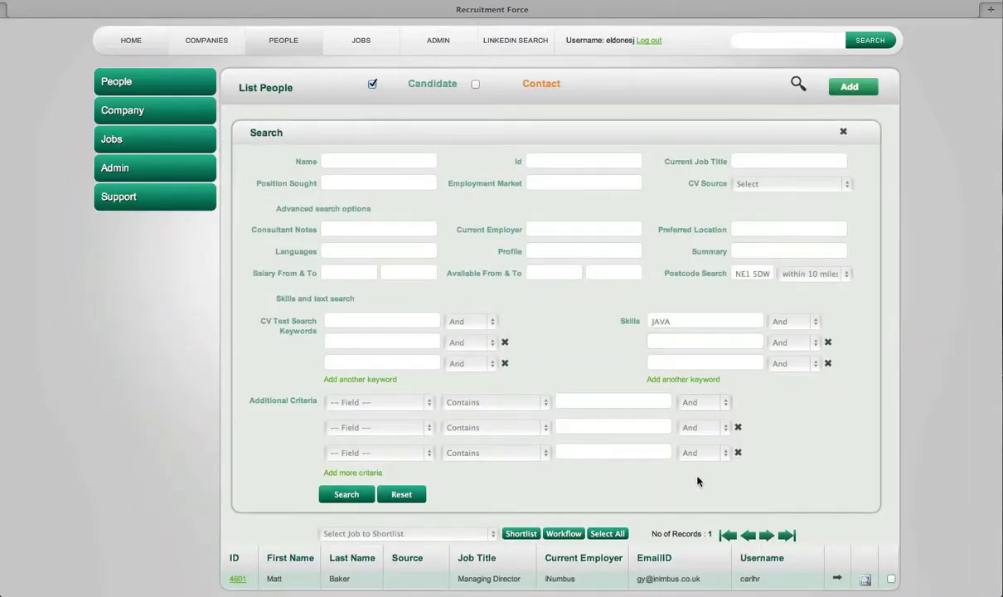
{"action": "left_click", "coordinate": [403, 493]}
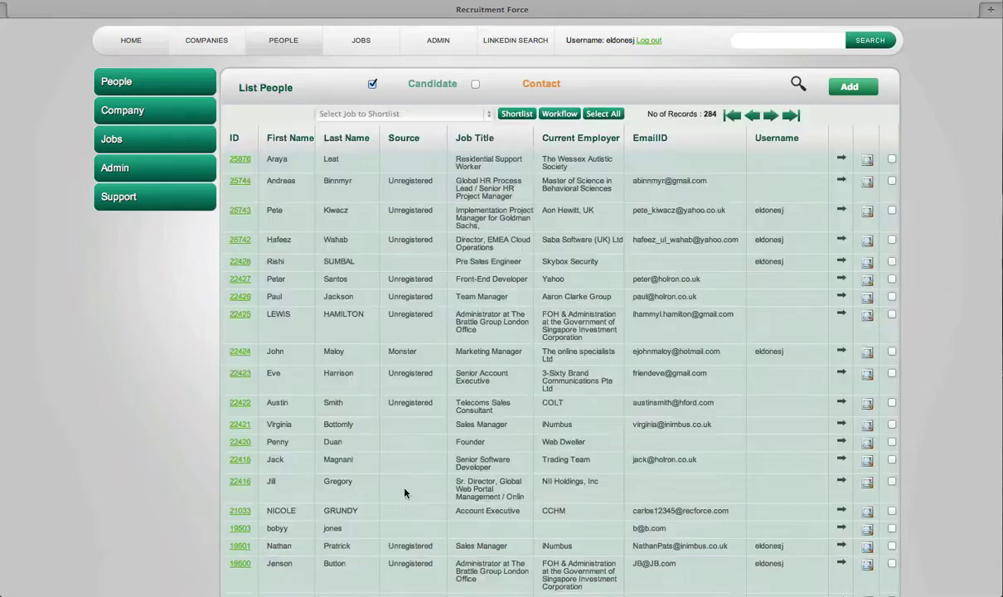